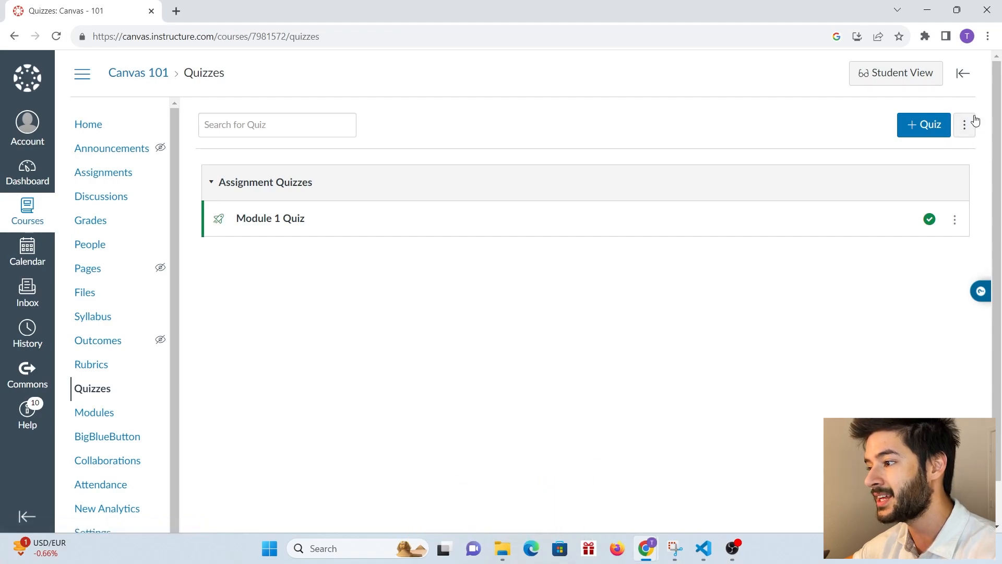
- Open the course's question bank management and add a new bank named "Trial Question Bank"
left_click(963, 127)
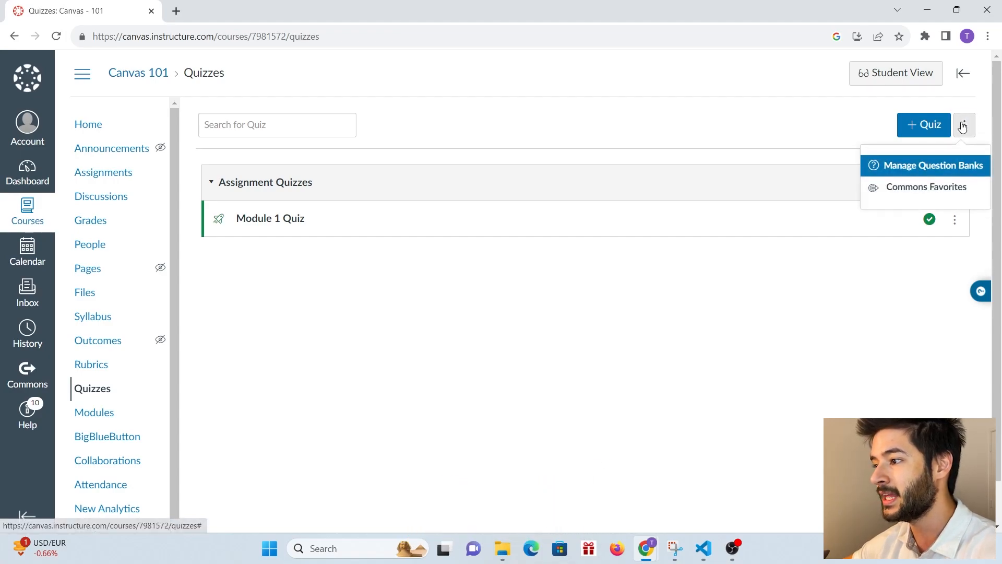
left_click(929, 173)
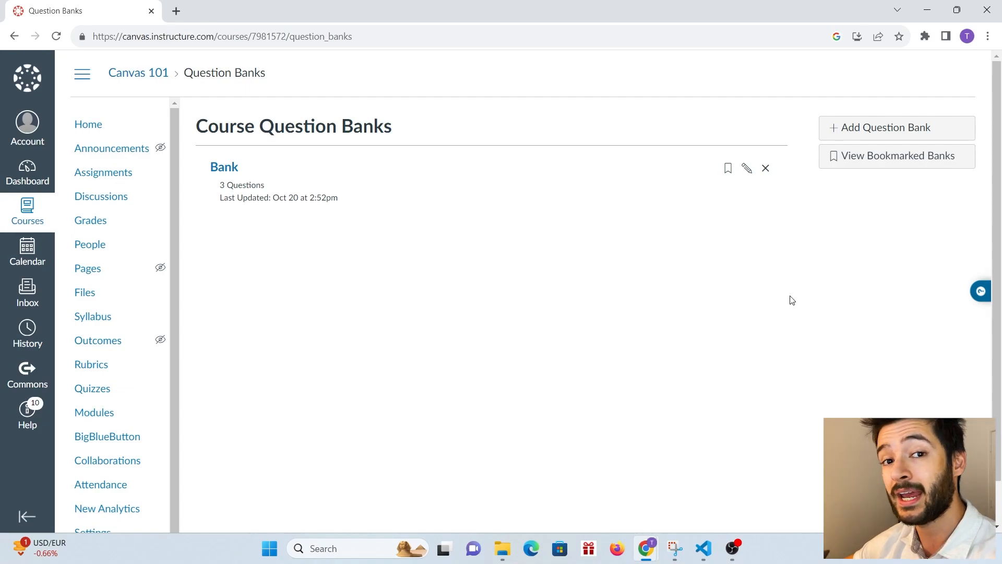
left_click(881, 135)
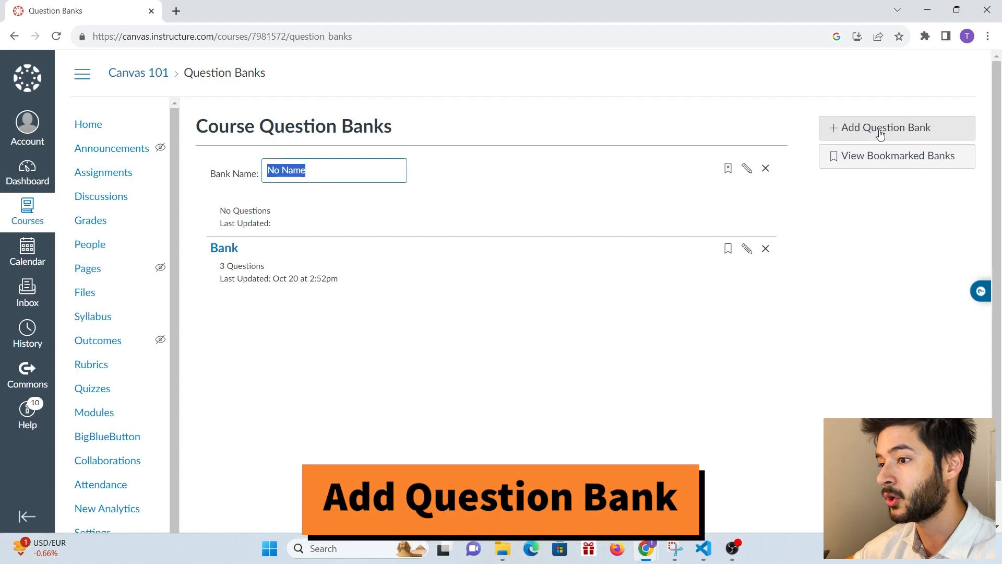
key("BackSpace")
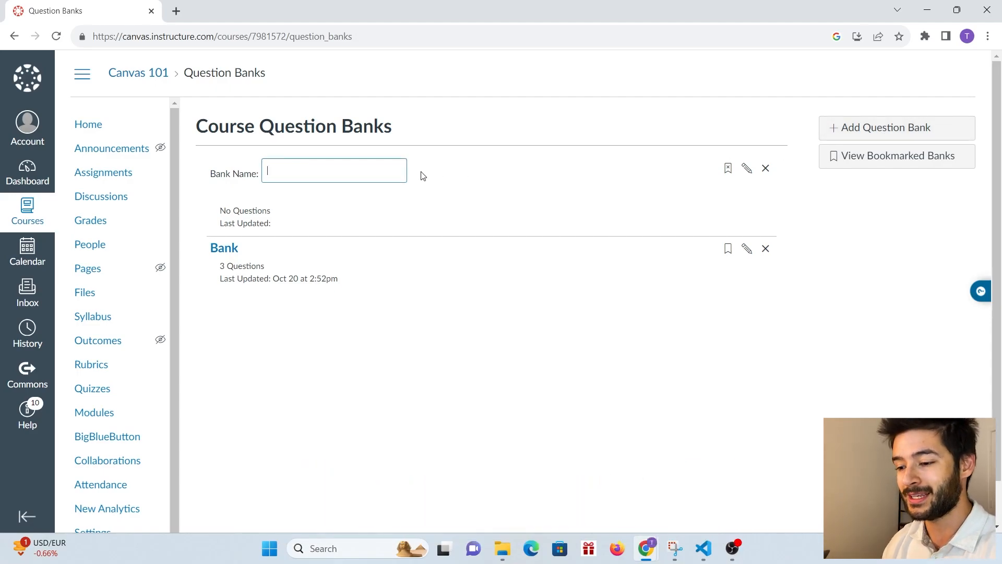
type("Tr")
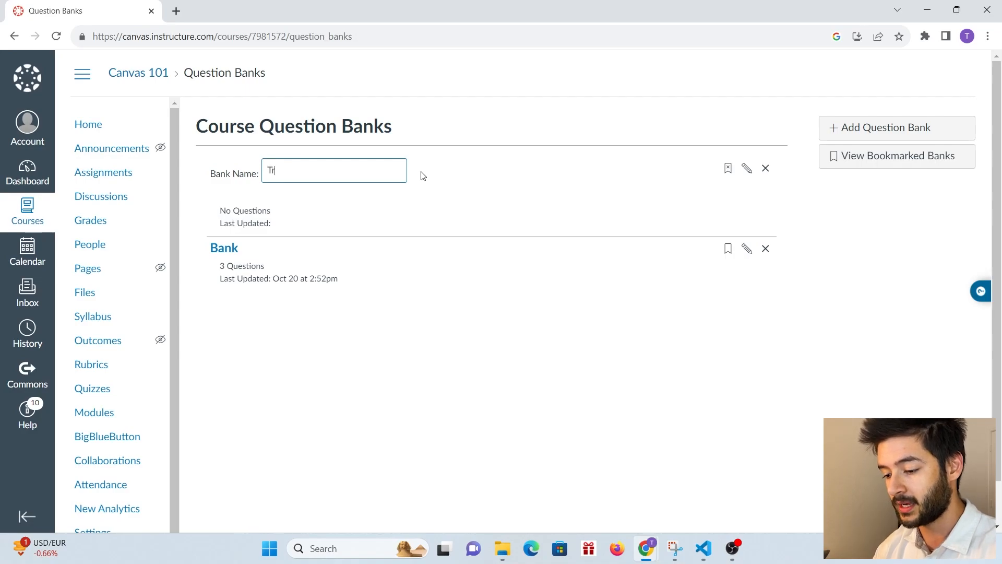
type("ial Question Bank")
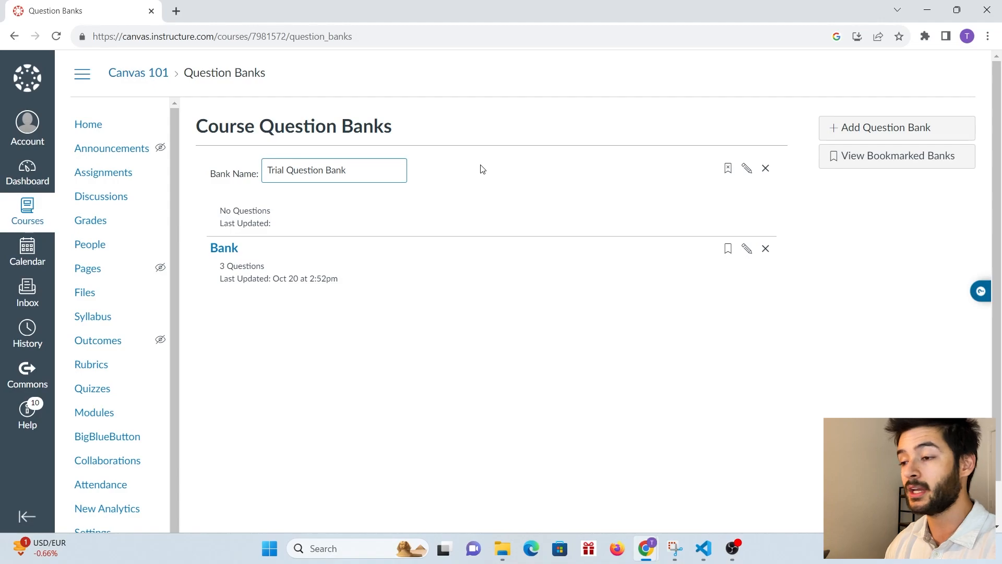
key("Return")
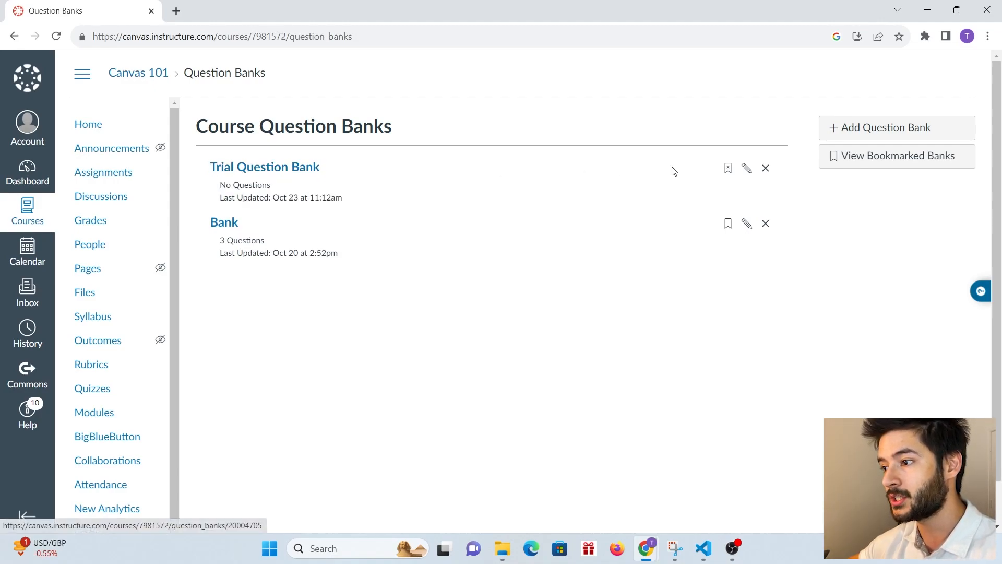
left_click(747, 169)
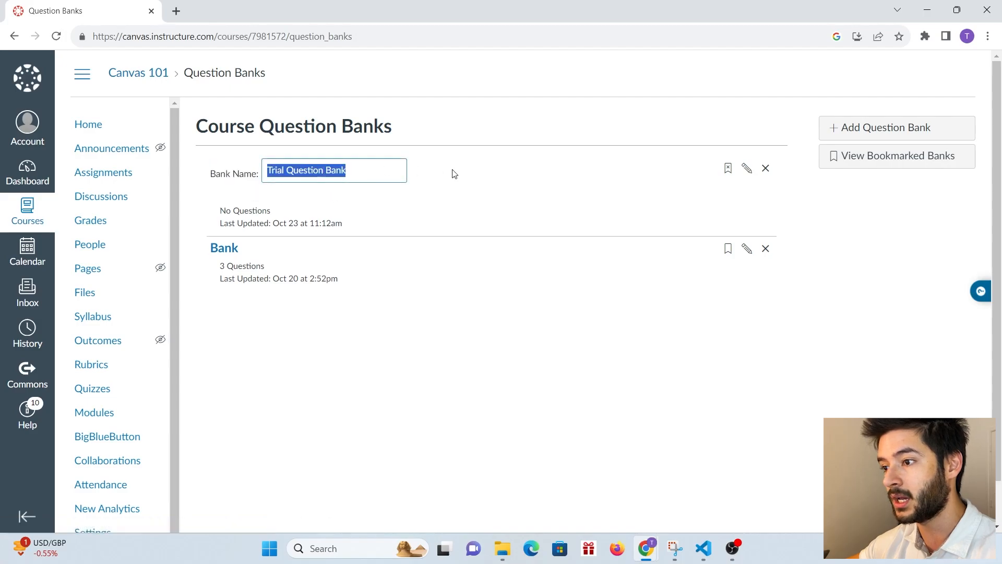
left_click(470, 174)
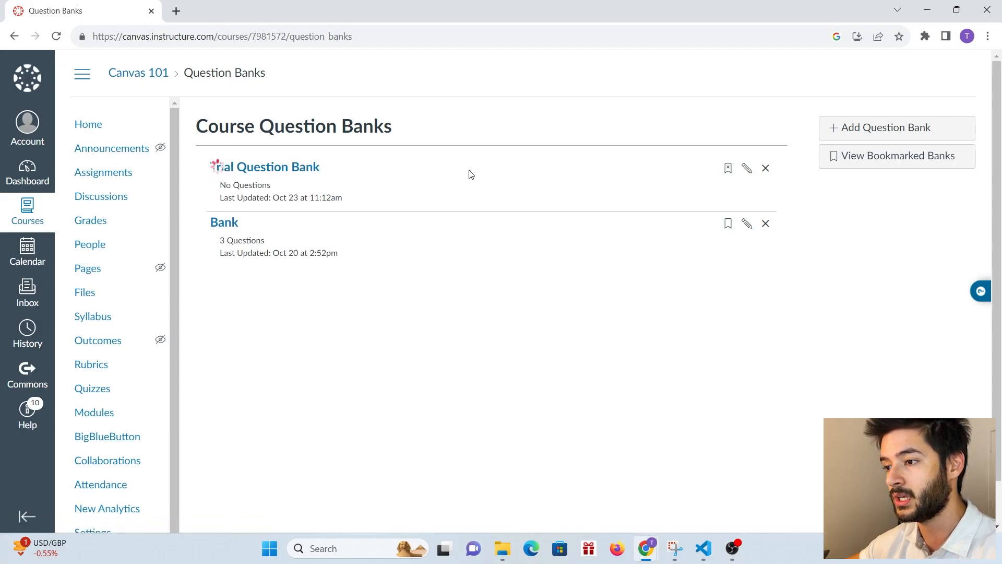
- Start a new multiple-choice question in the Trial Question Bank with "1" as its question text
left_click(255, 170)
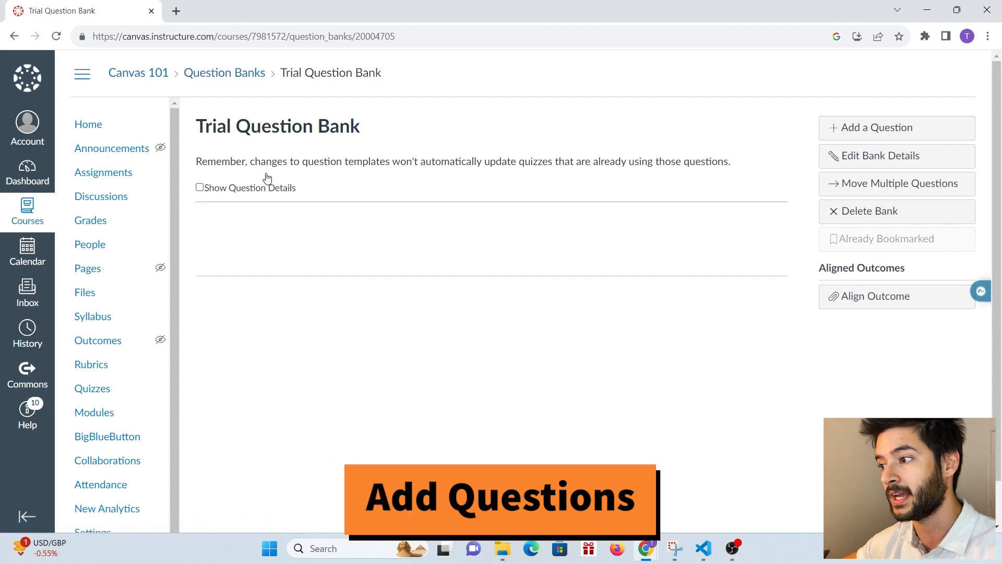
left_click(841, 128)
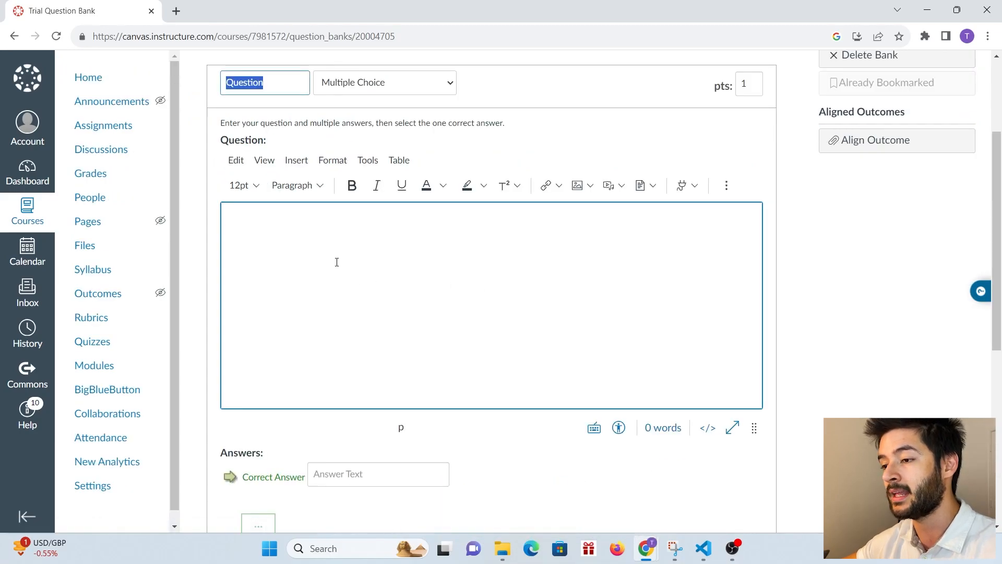
left_click(359, 268)
type("1")
scroll(494, 157, "up", 1)
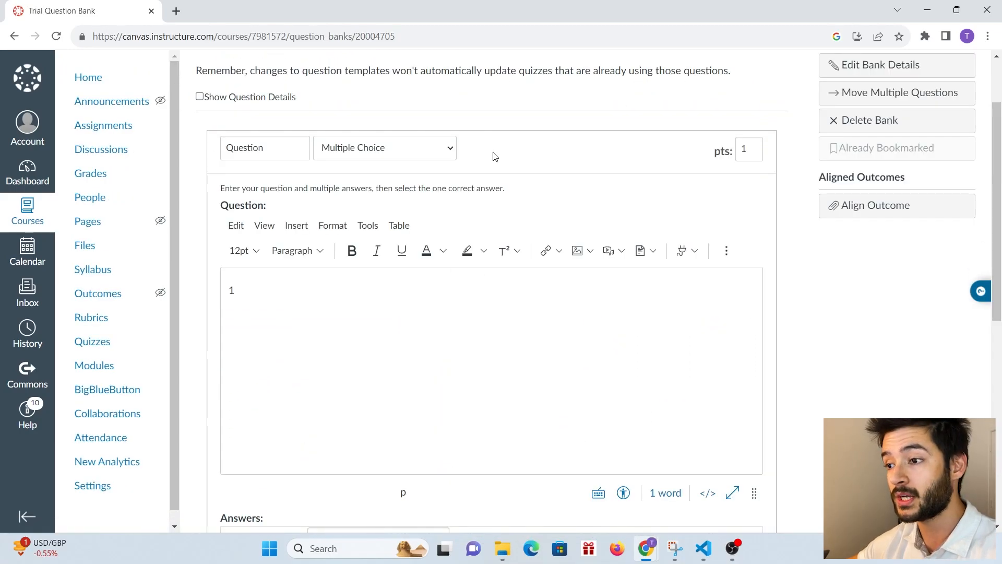
left_click(402, 152)
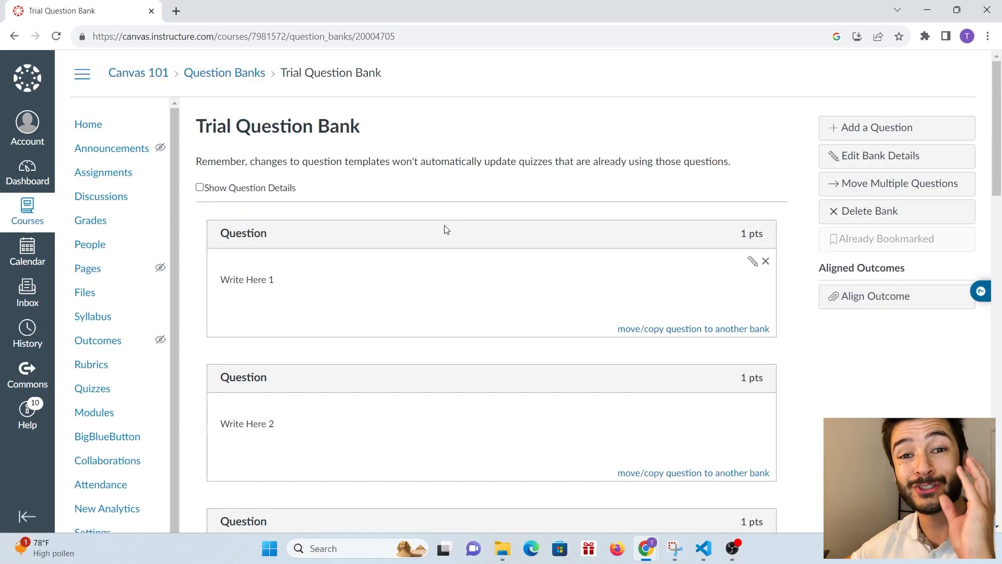
- Look through the list of questions in the Trial Question Bank
scroll(445, 269, "down", 5)
scroll(446, 268, "down", 13)
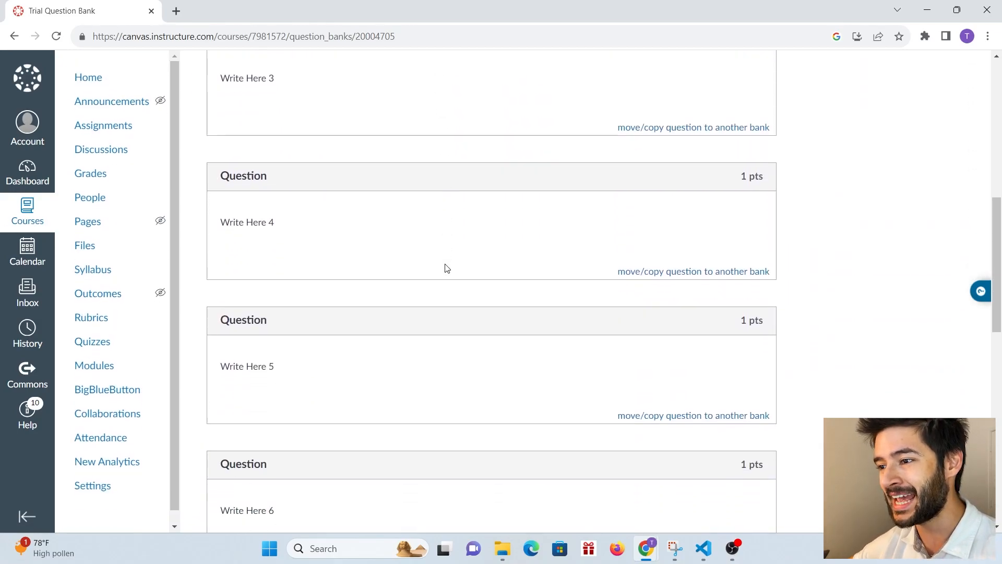
scroll(447, 268, "down", 2)
scroll(446, 269, "up", 20)
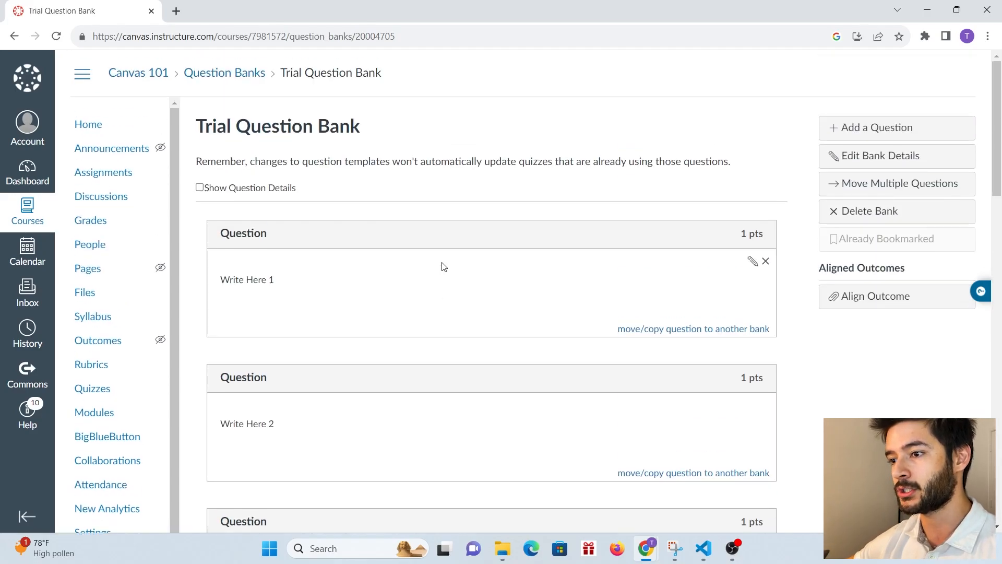
- Open the Module 1 Quiz for editing and show its questions
left_click(110, 395)
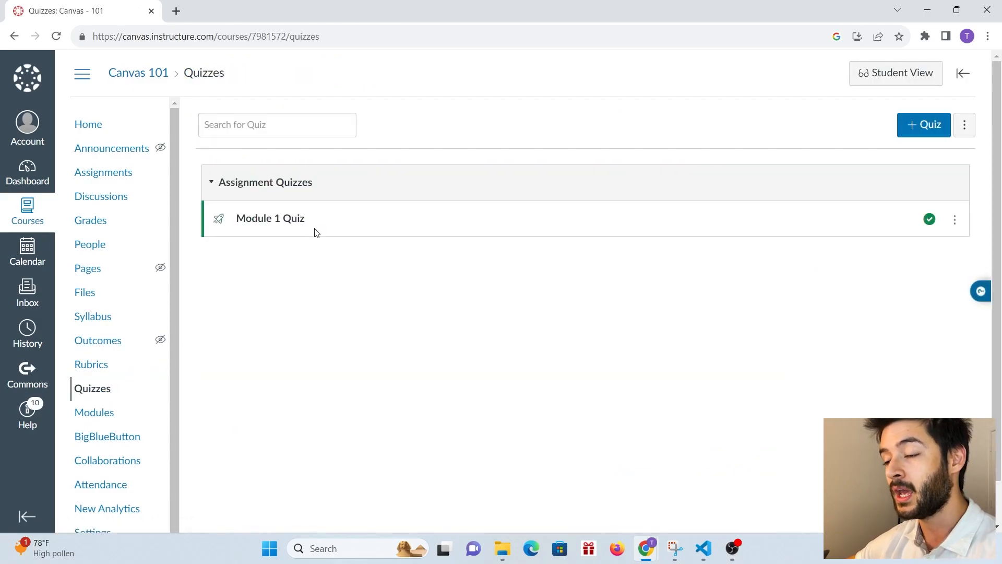
left_click(279, 223)
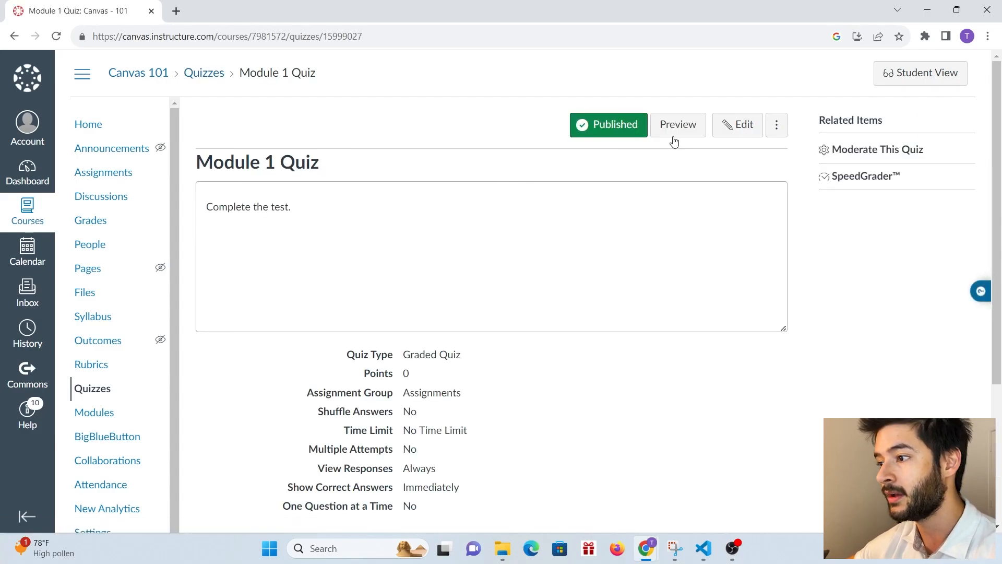
left_click(740, 139)
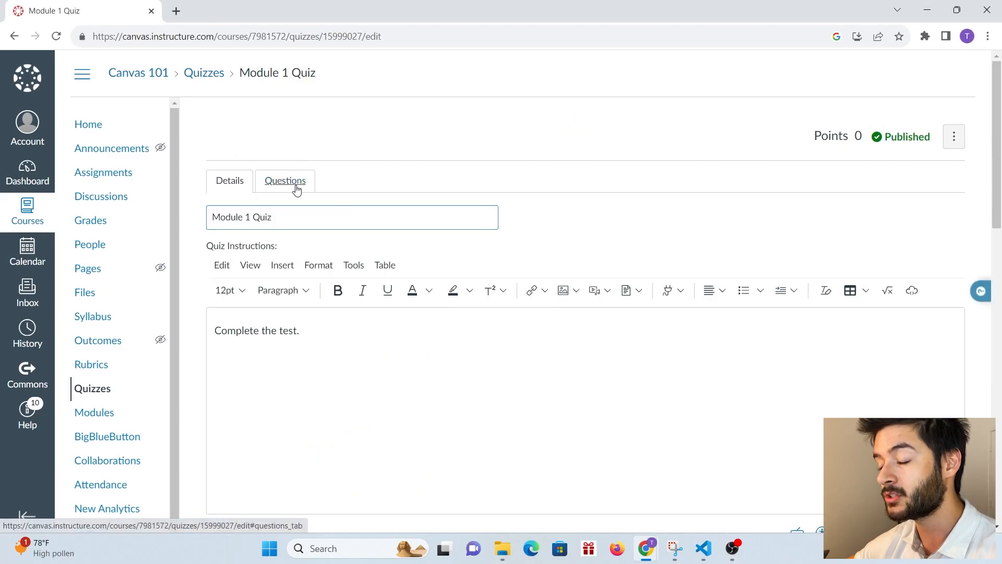
left_click(294, 187)
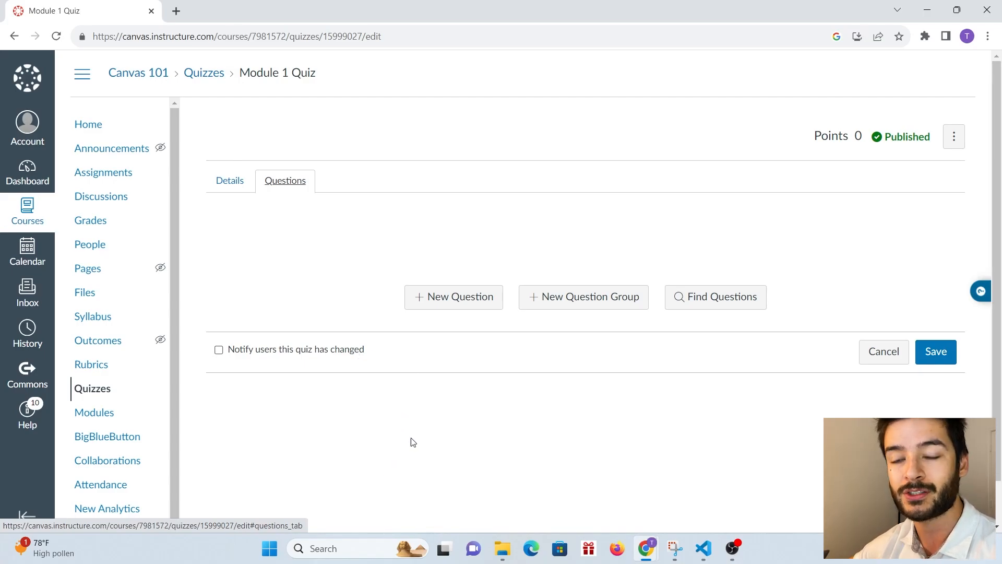
- Start a new question group in the quiz and link it to the Trial Question Bank
left_click(598, 301)
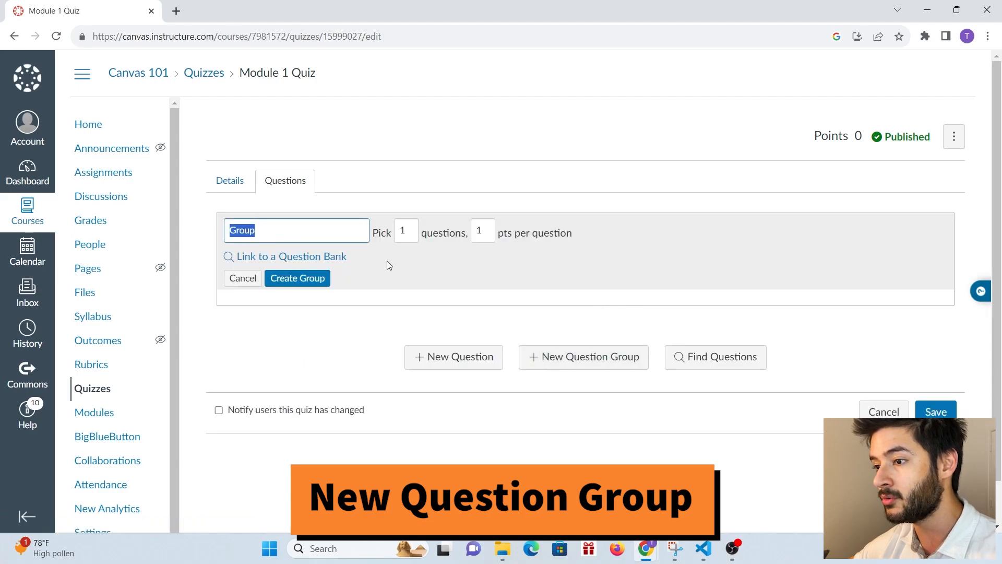
left_click(305, 257)
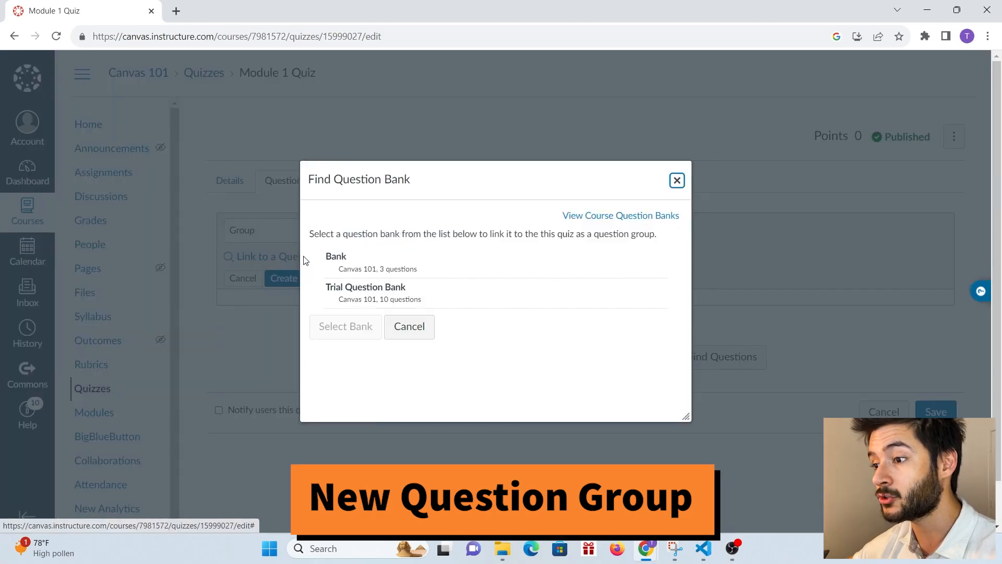
left_click(362, 295)
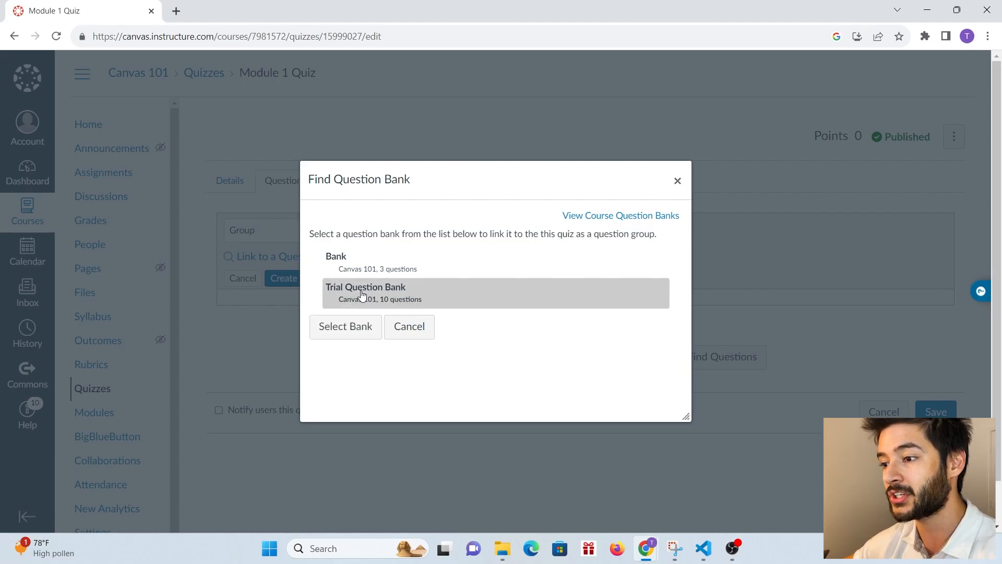
left_click(351, 328)
- Set the group to pick 5 questions at 20 points per question and create it
left_click(409, 231)
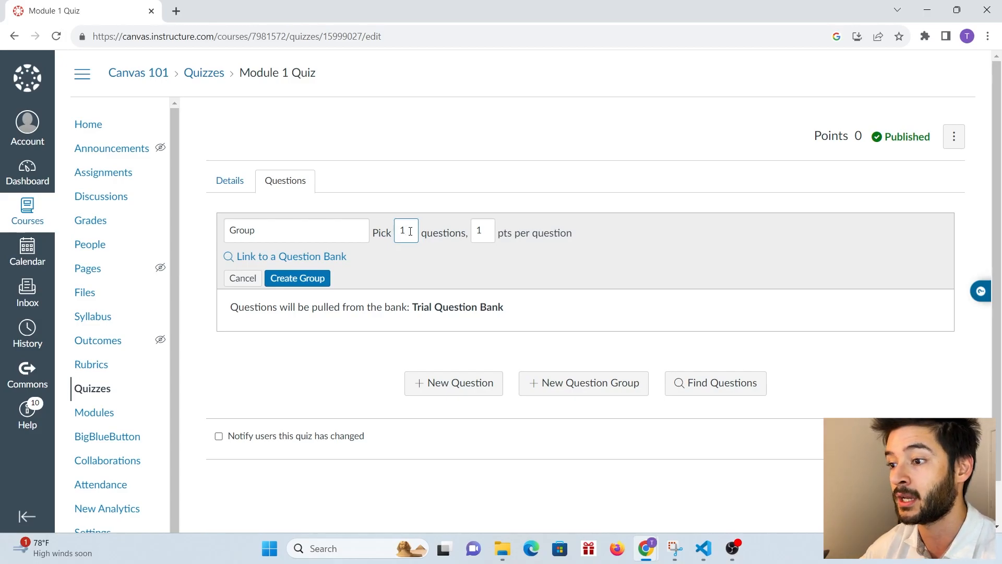
key("BackSpace")
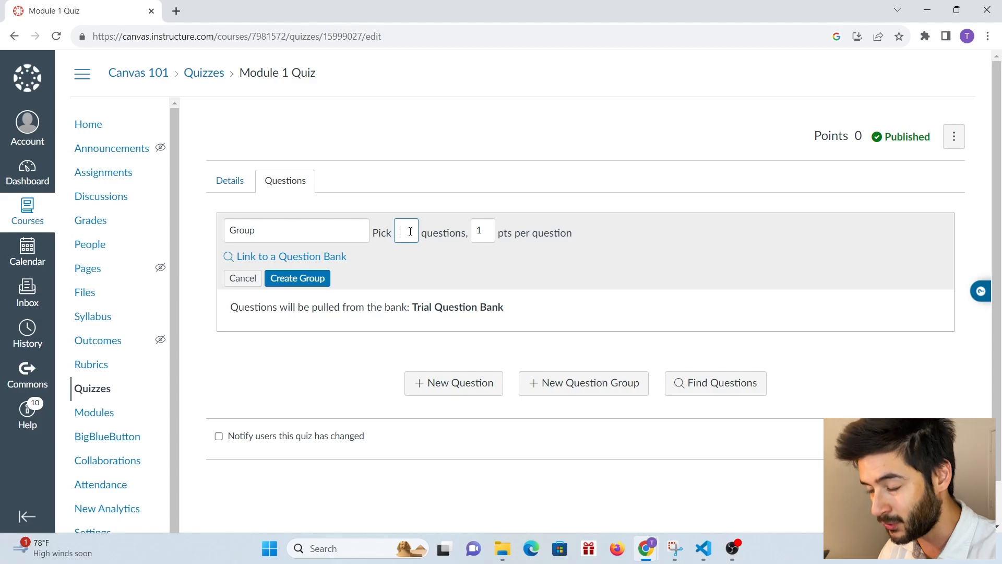
type("5")
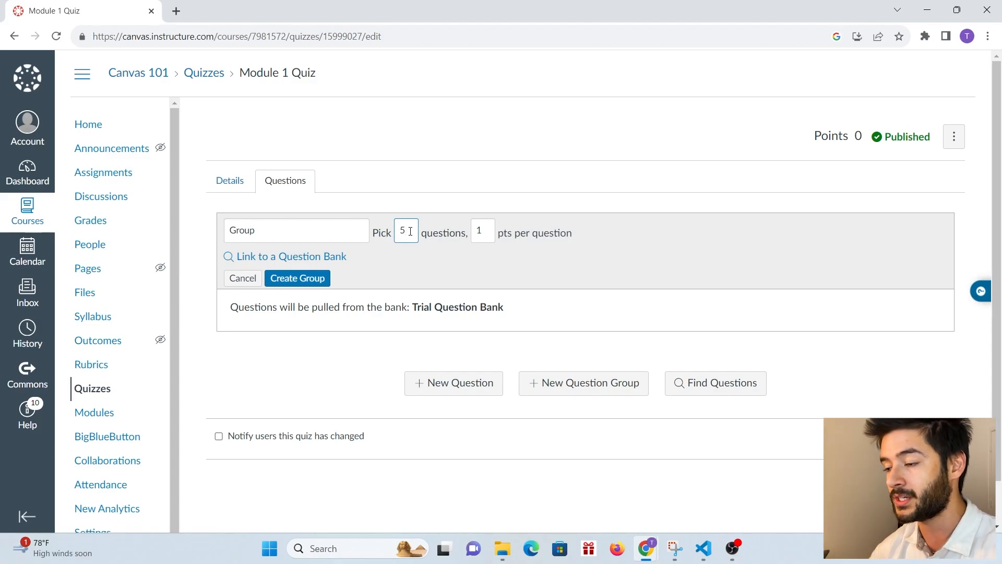
left_click(491, 230)
type("20")
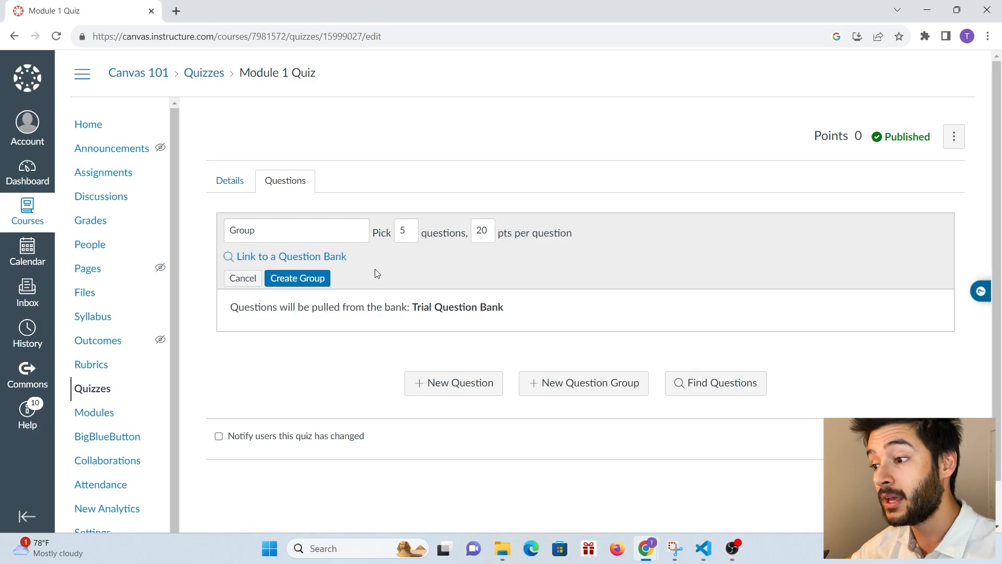
left_click(300, 283)
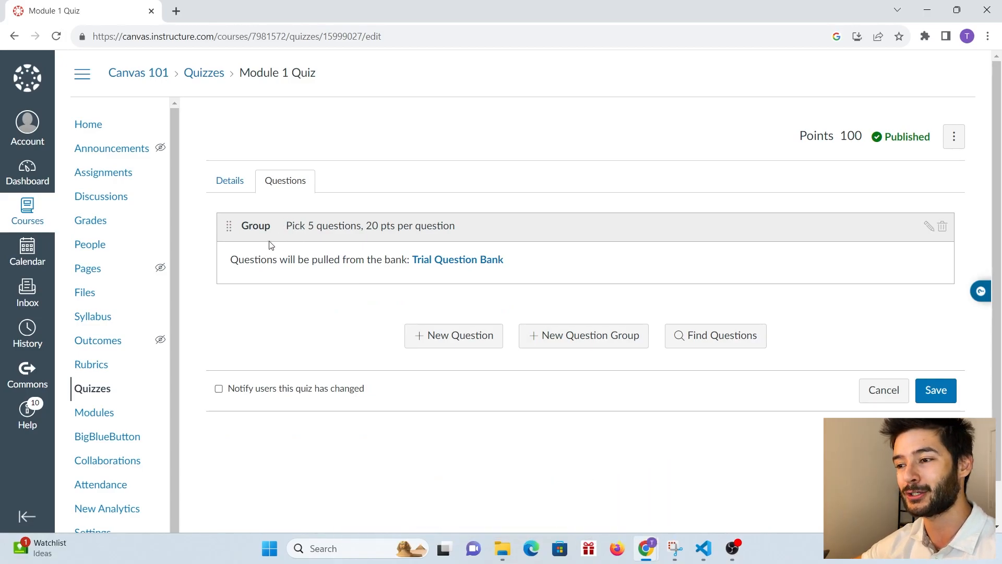
- Start another question group below the one linked to the Trial Question Bank
left_click_drag(286, 228, 434, 226)
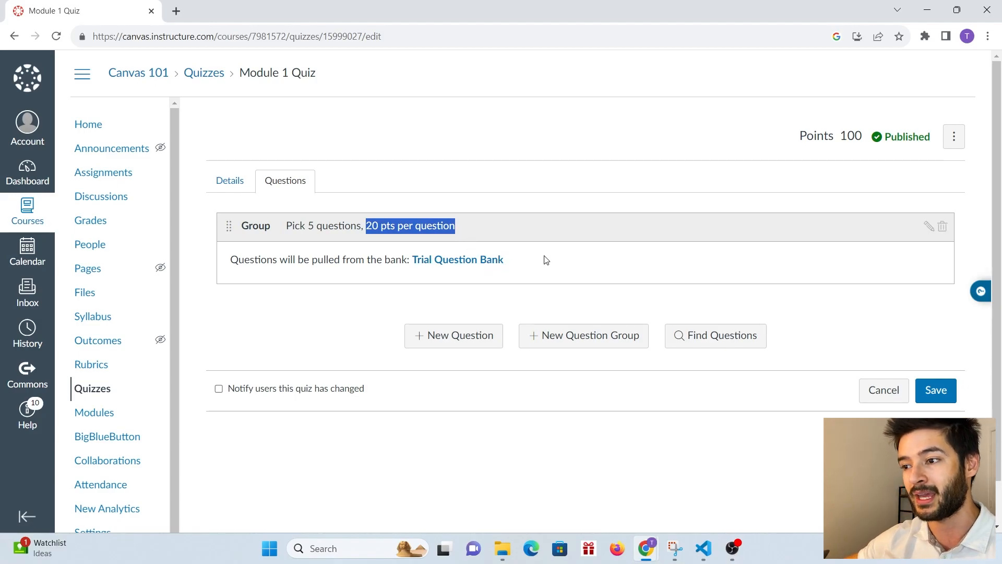
left_click(571, 335)
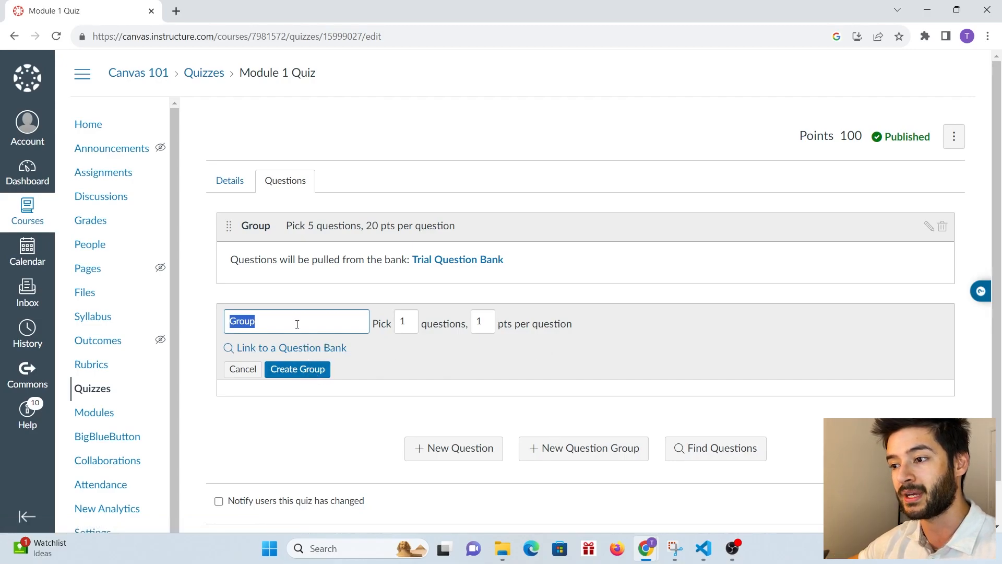